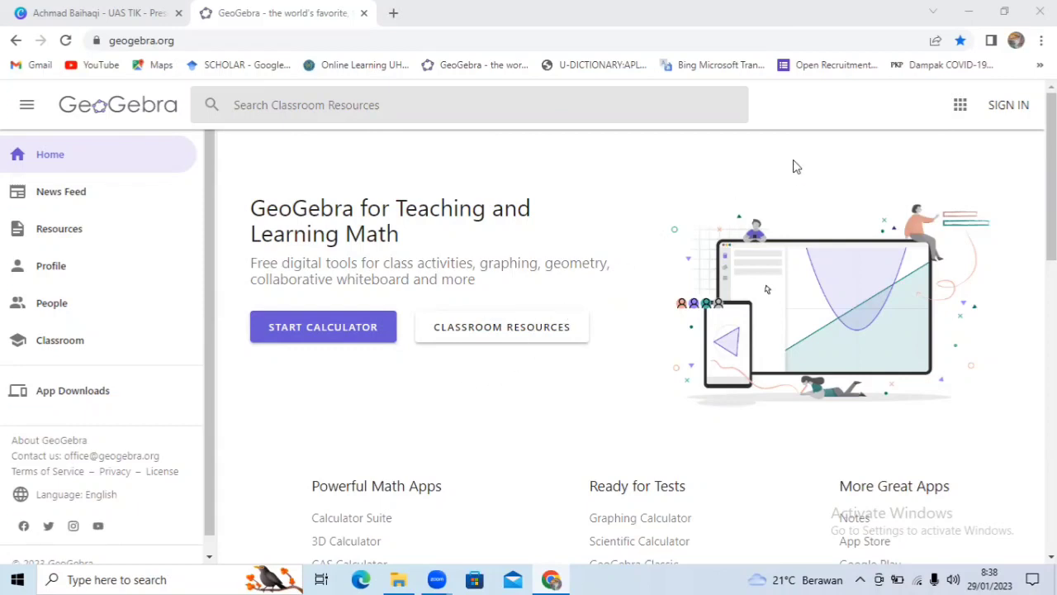
Step: Open the 3D Calculator from GeoGebra's list of math apps
left_click(962, 108)
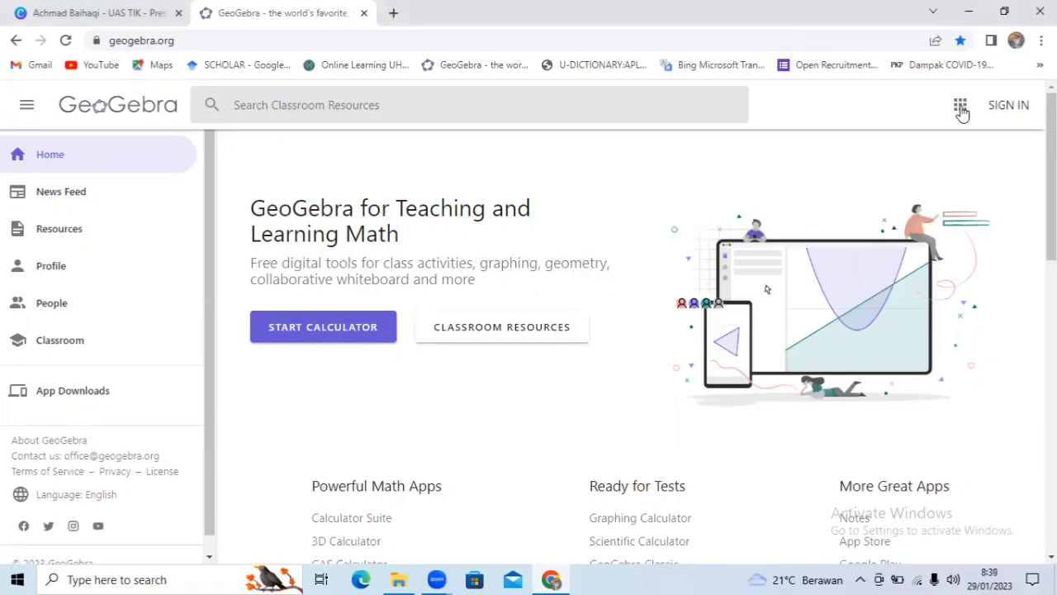
left_click(961, 108)
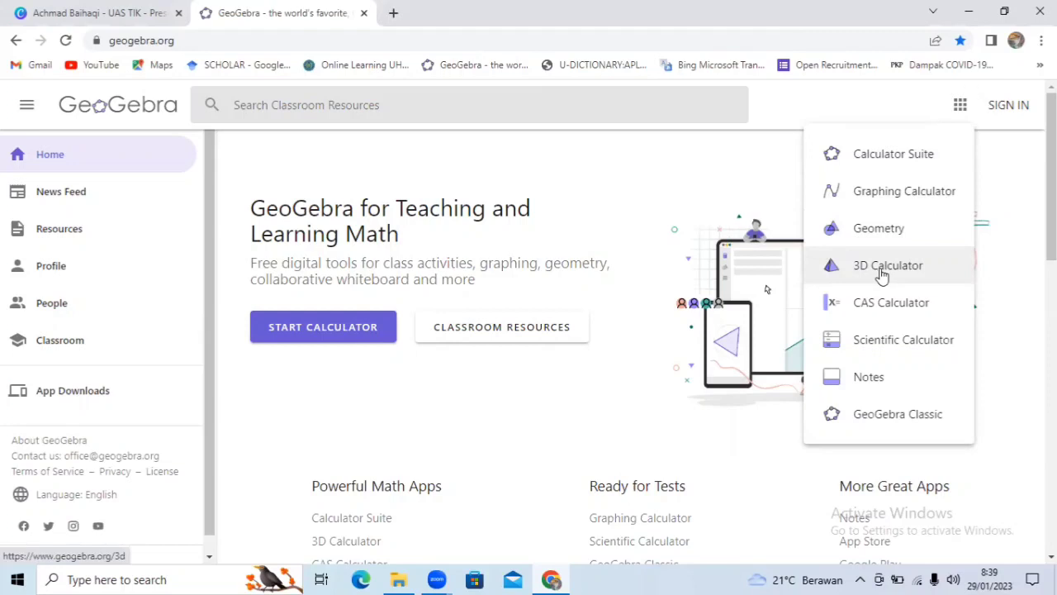
left_click(864, 248)
left_click(571, 396)
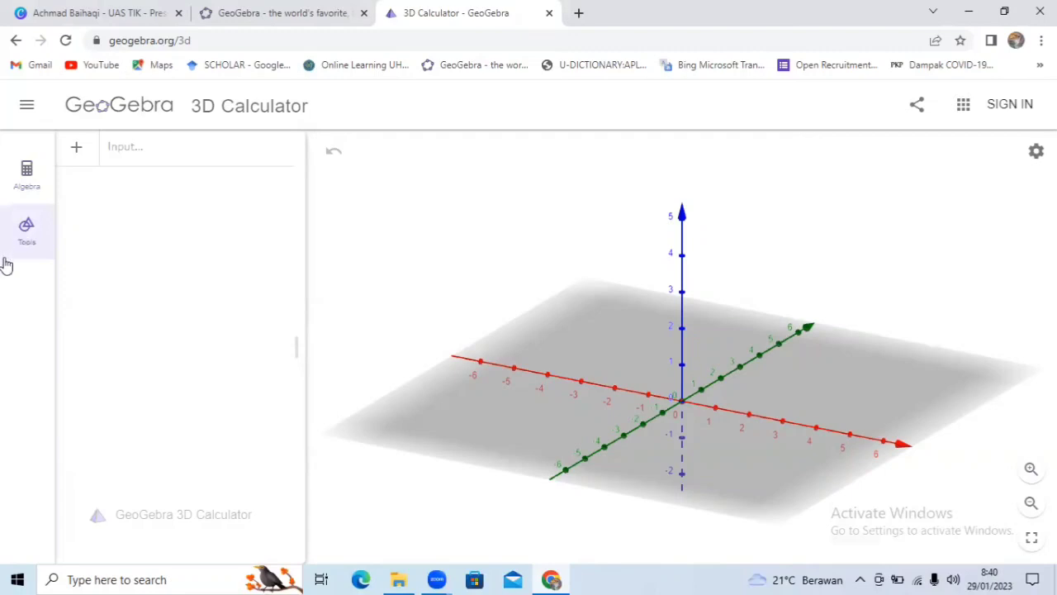
Step: Create a cube on the ground plane with its base edge running from the origin to 4 on the red x-axis
left_click(7, 247)
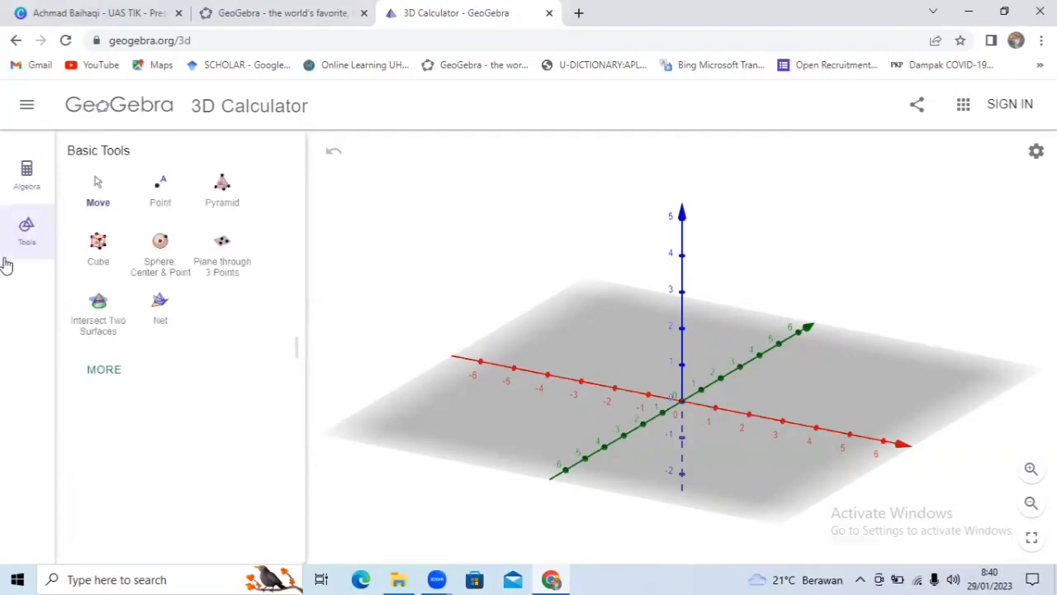
left_click(99, 248)
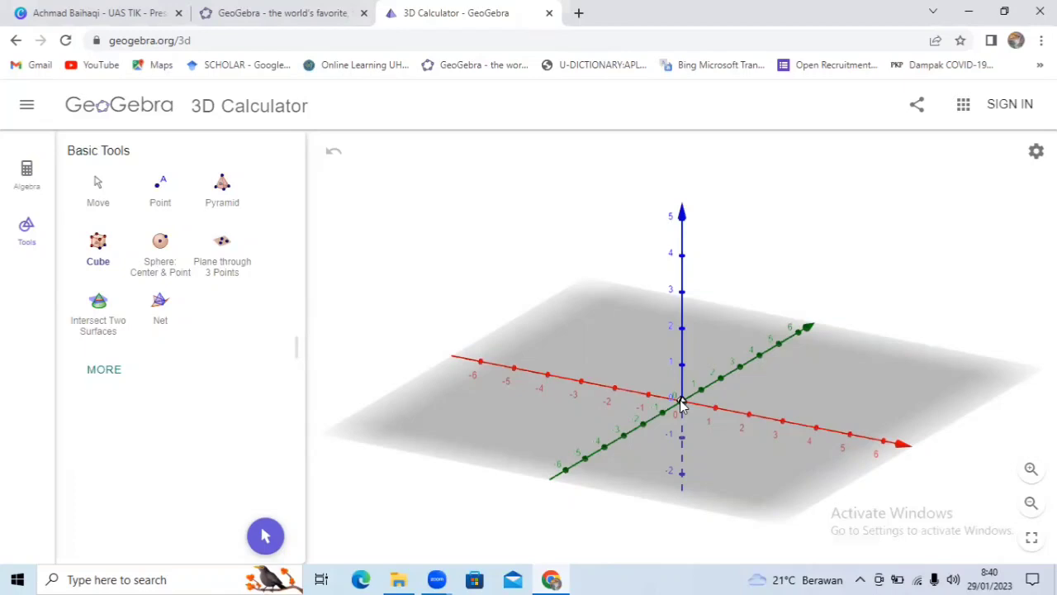
left_click(816, 430)
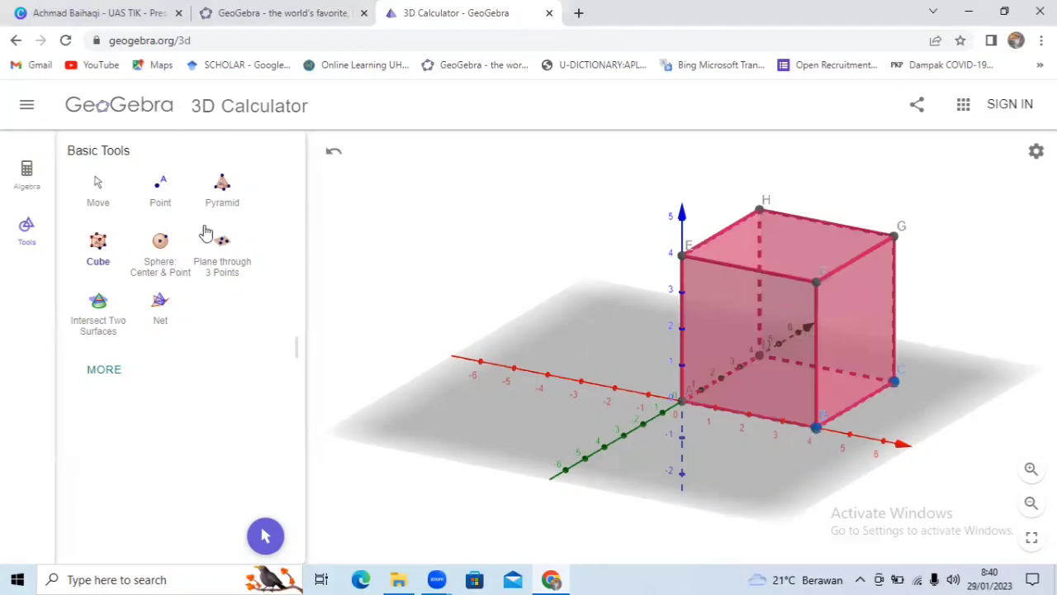
left_click(96, 196)
left_click_drag(726, 460, 697, 462)
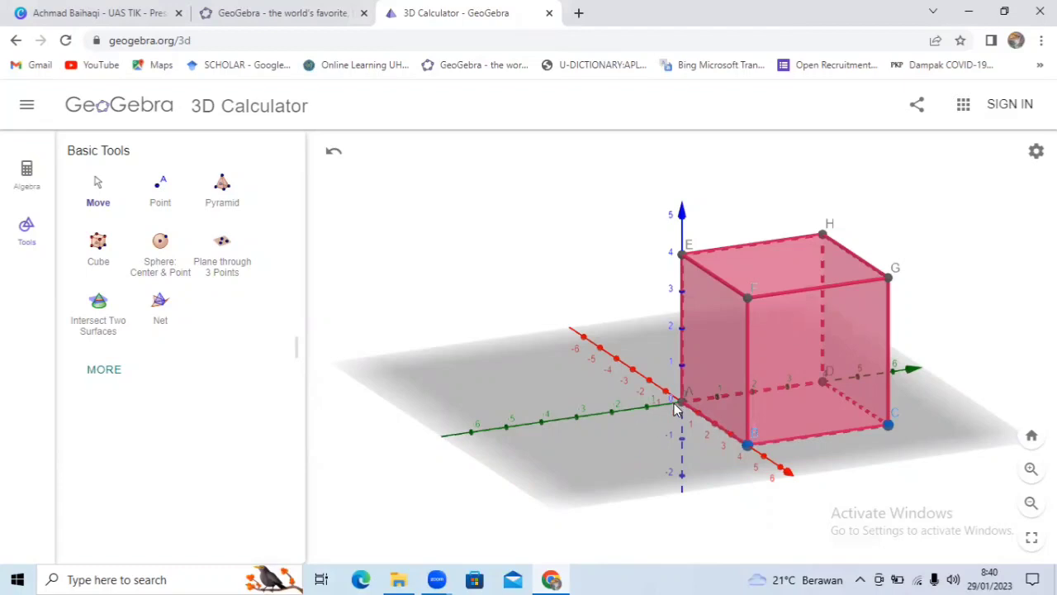
Step: Draw the cube's space diagonal as a segment from vertex A to vertex G
left_click(107, 373)
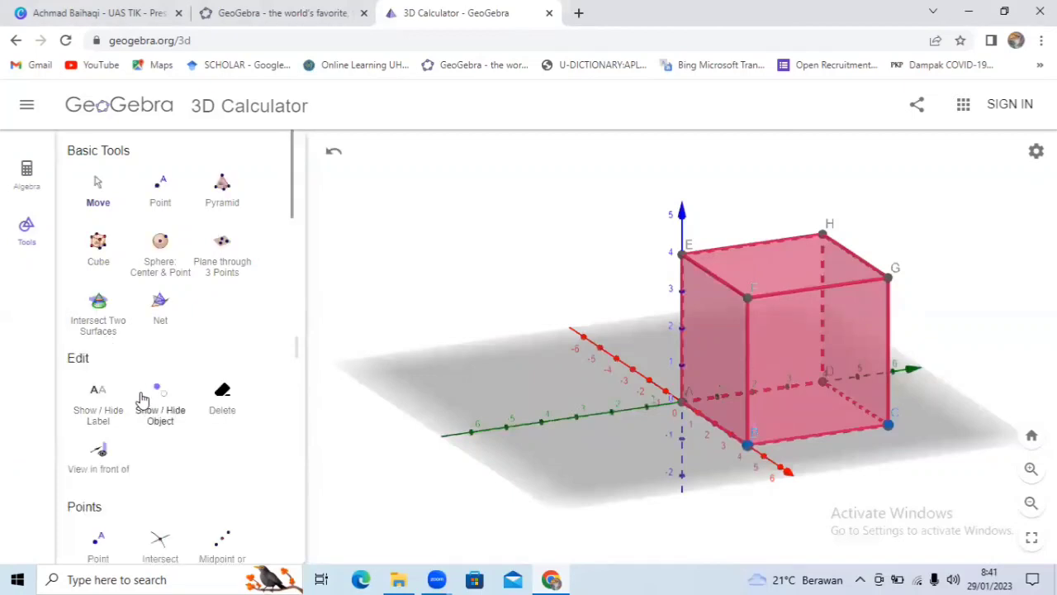
scroll(142, 400, "down", 2)
scroll(137, 384, "down", 3)
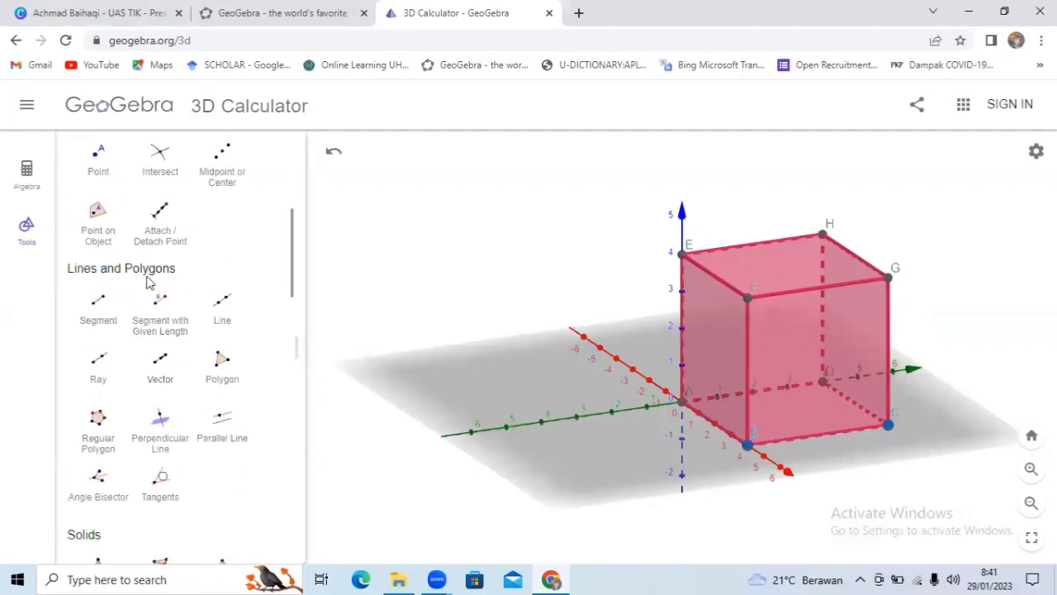
left_click(101, 302)
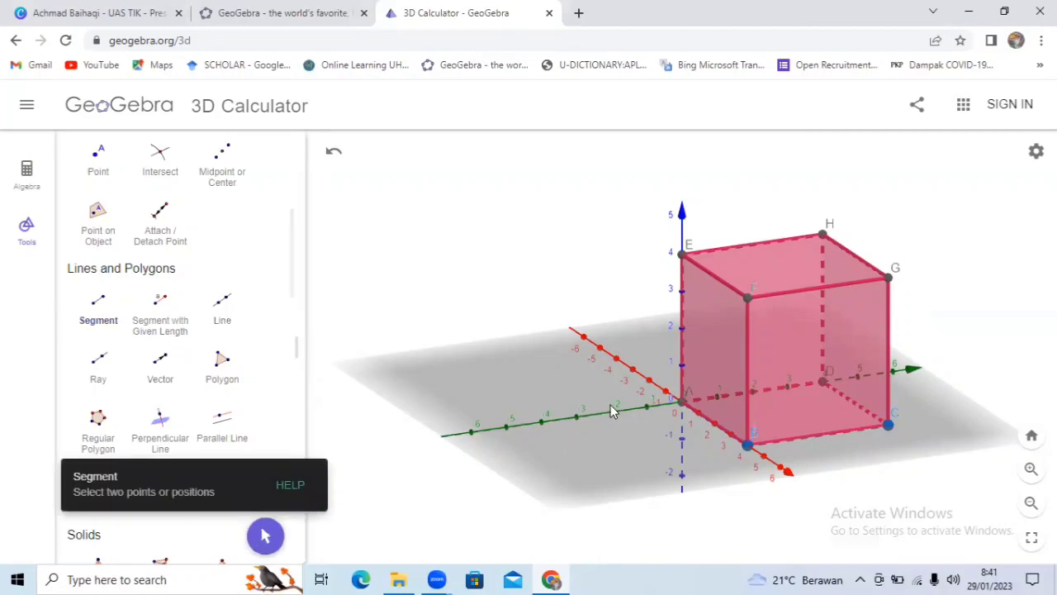
left_click(686, 403)
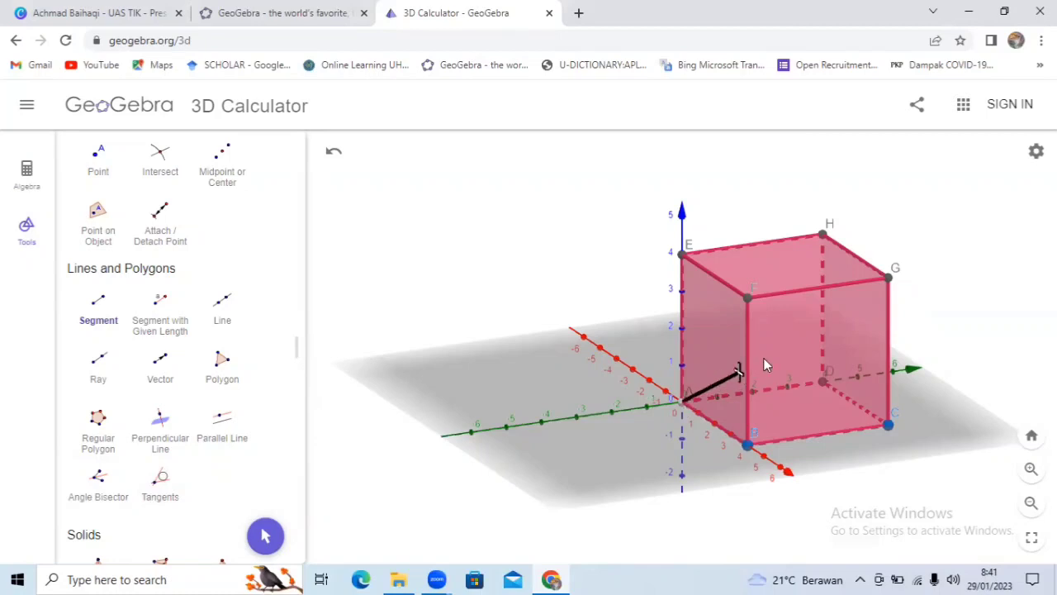
left_click(890, 283)
scroll(126, 198, "up", 5)
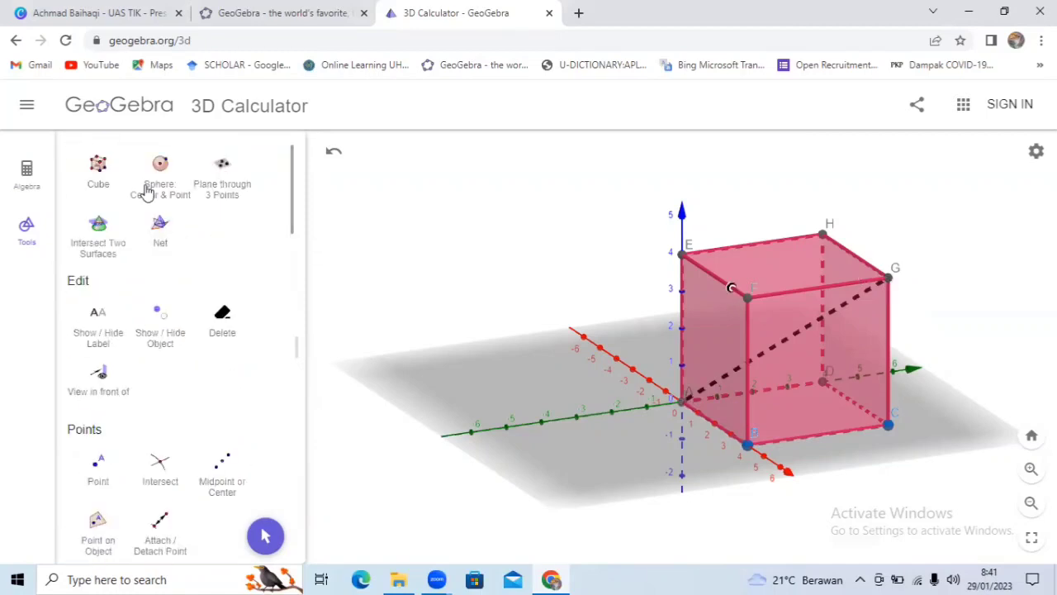
left_click(103, 189)
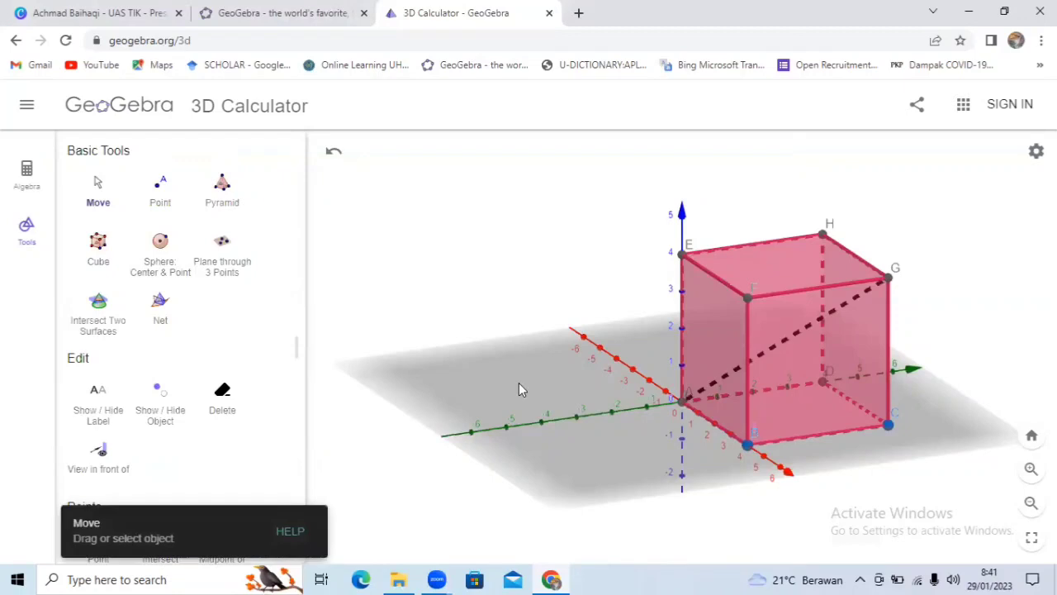
left_click_drag(554, 400, 586, 380)
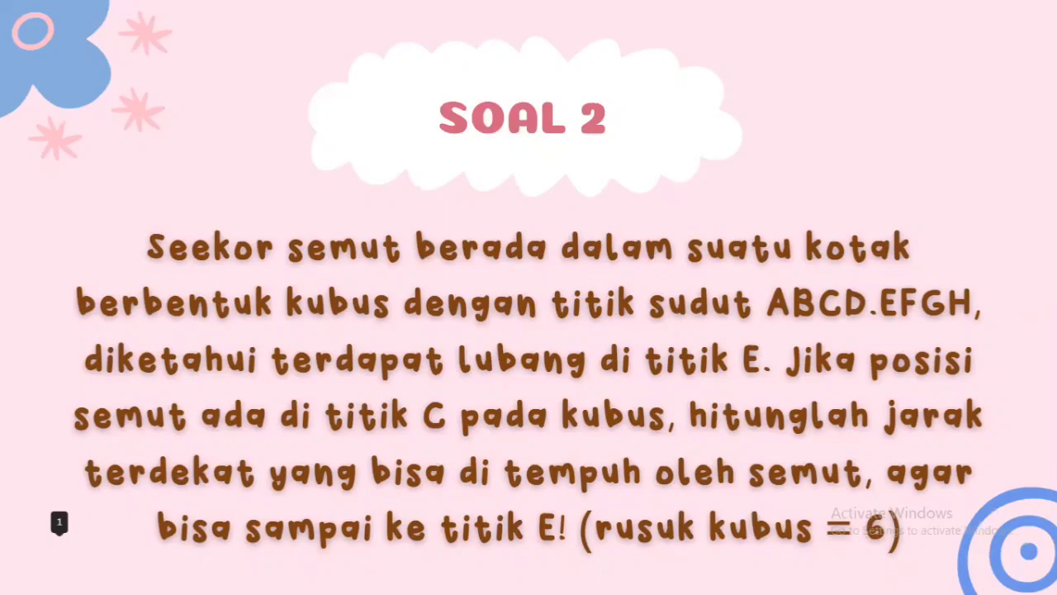
Step: Switch from the Soal 2 problem slide back to the GeoGebra 3D Calculator
mouse_move(1018, 549)
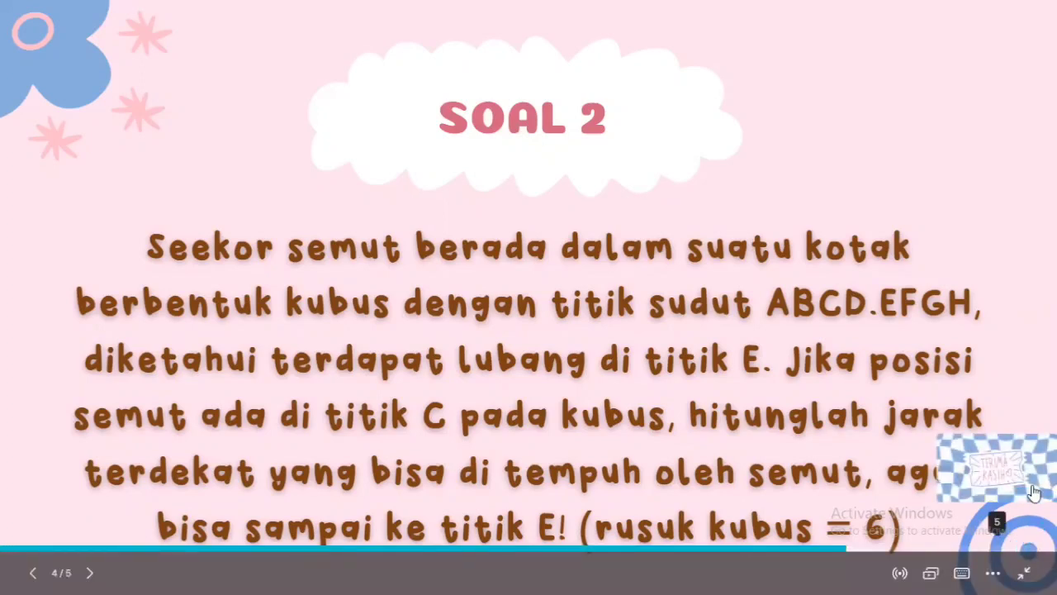
left_click(938, 443)
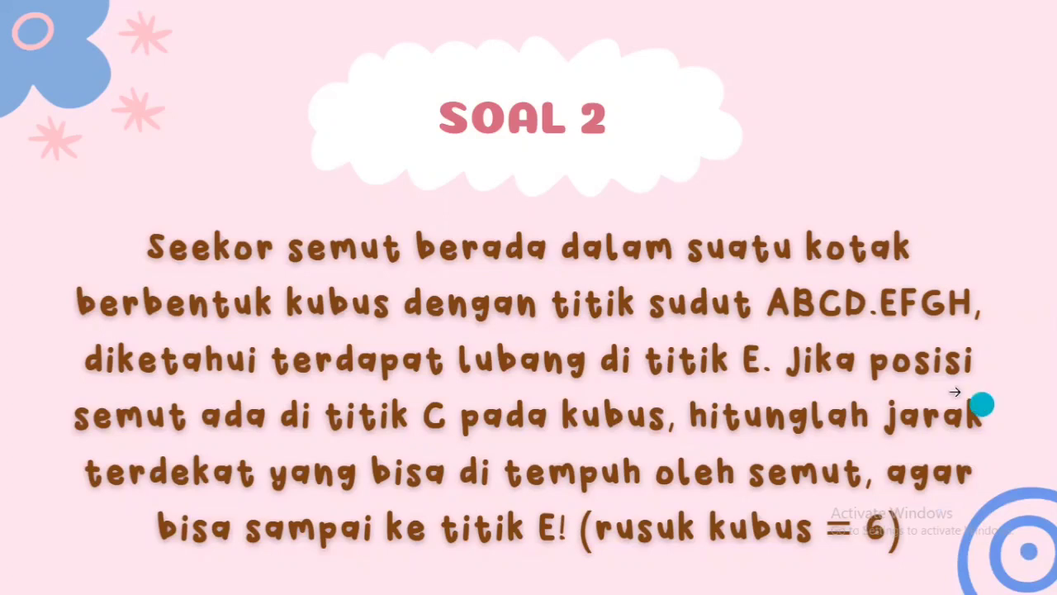
key("alt+Tab")
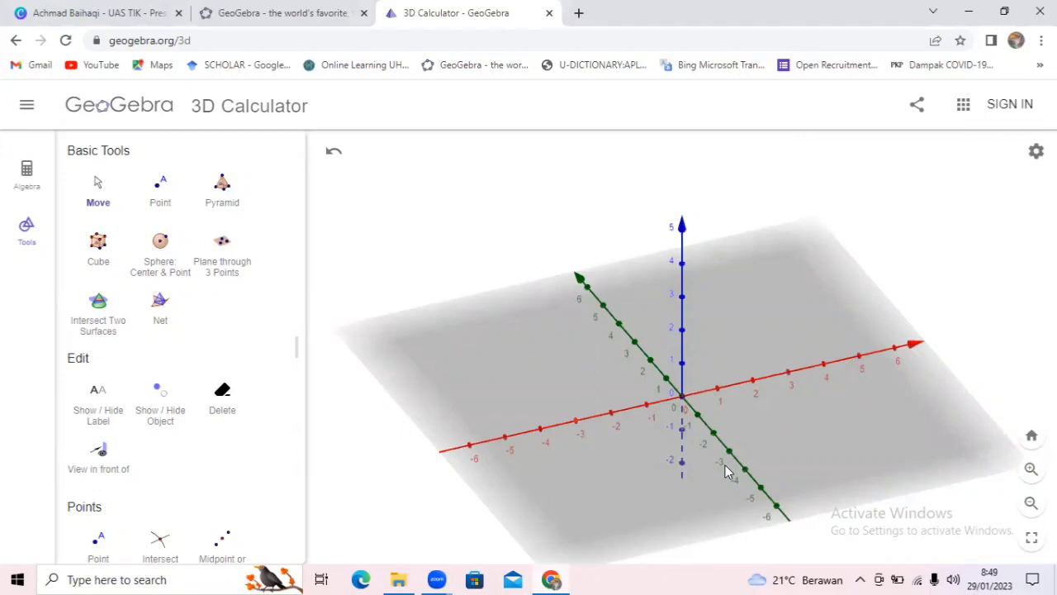
Step: Create a cube with its base edge running from the origin to 6 on the red x-axis
left_click(96, 247)
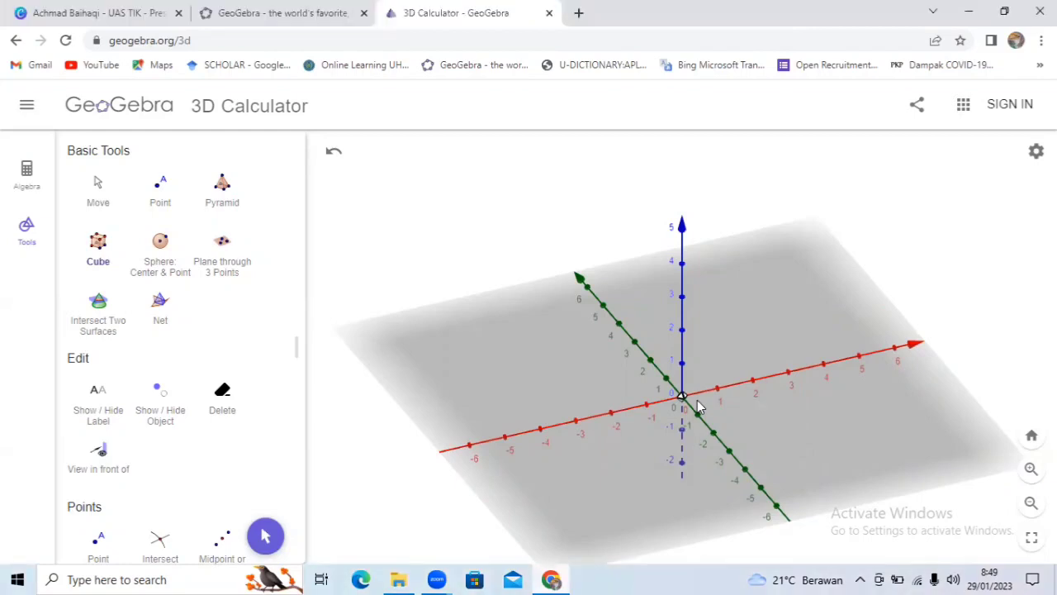
left_click(697, 403)
left_click(896, 351)
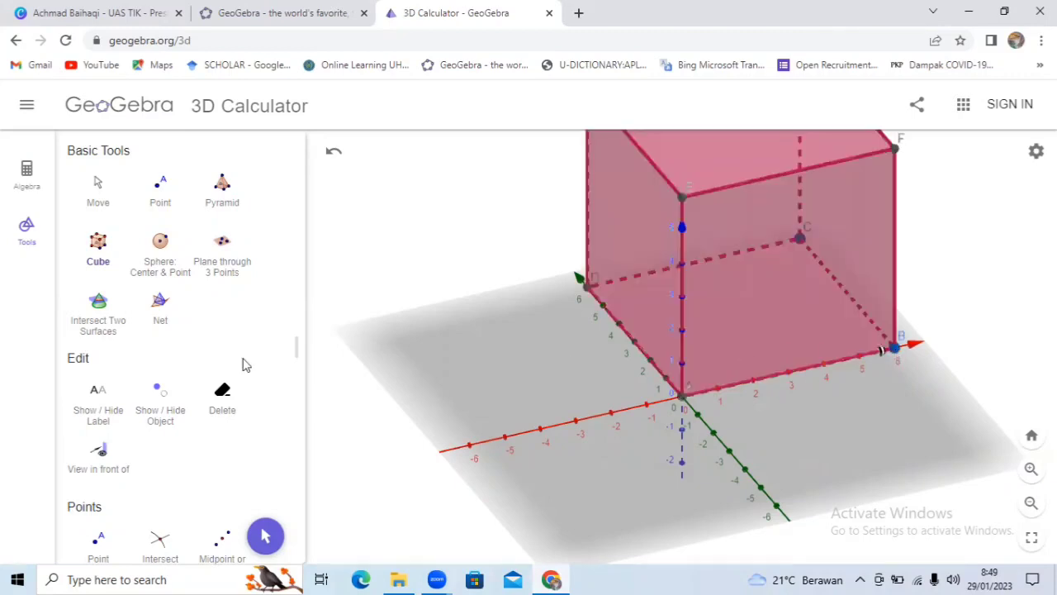
left_click(99, 191)
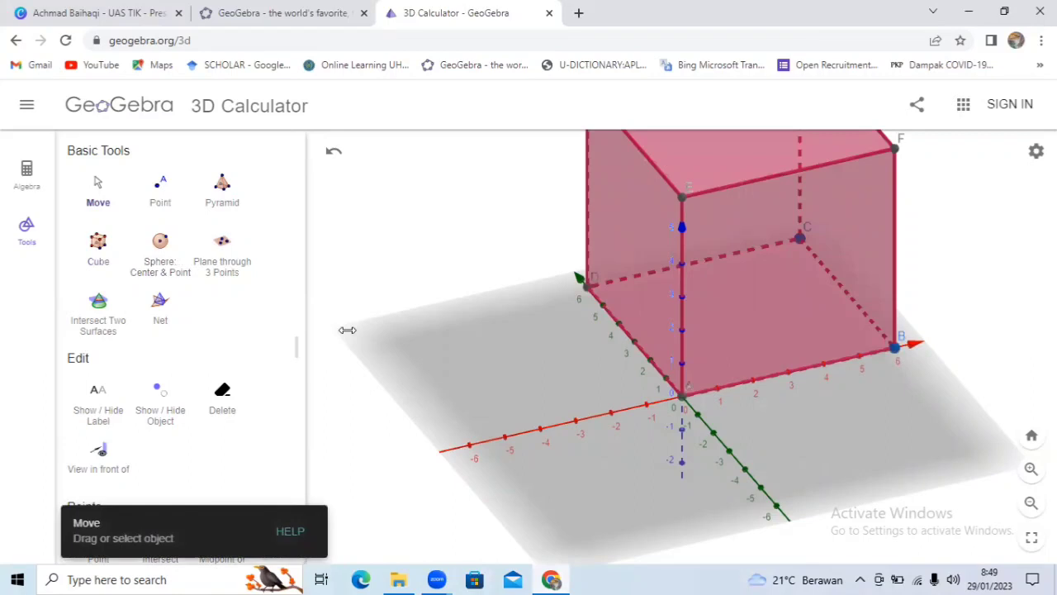
left_click_drag(334, 331, 347, 329)
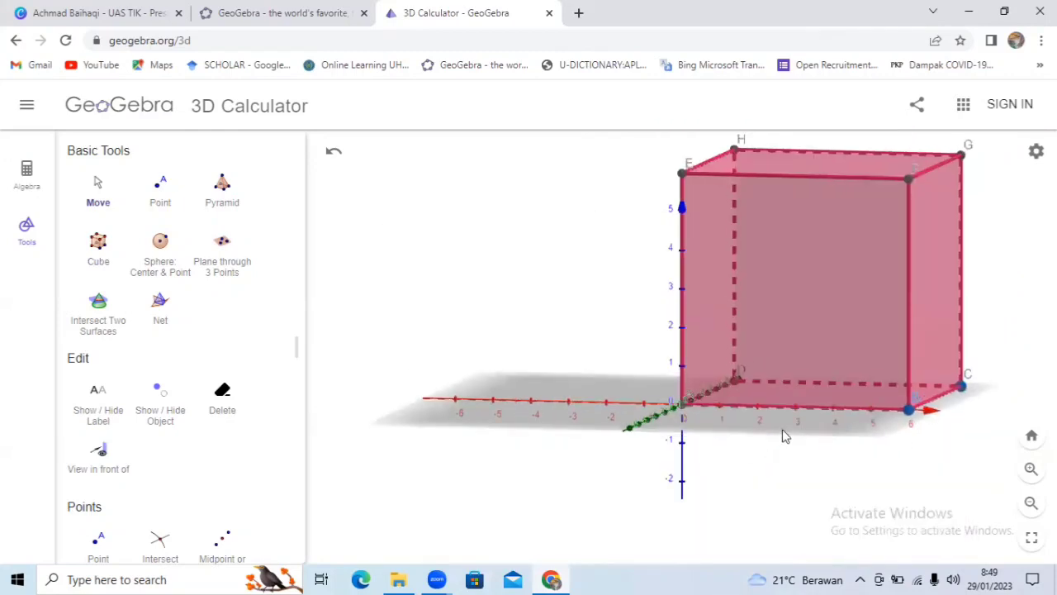
left_click_drag(752, 453, 742, 458)
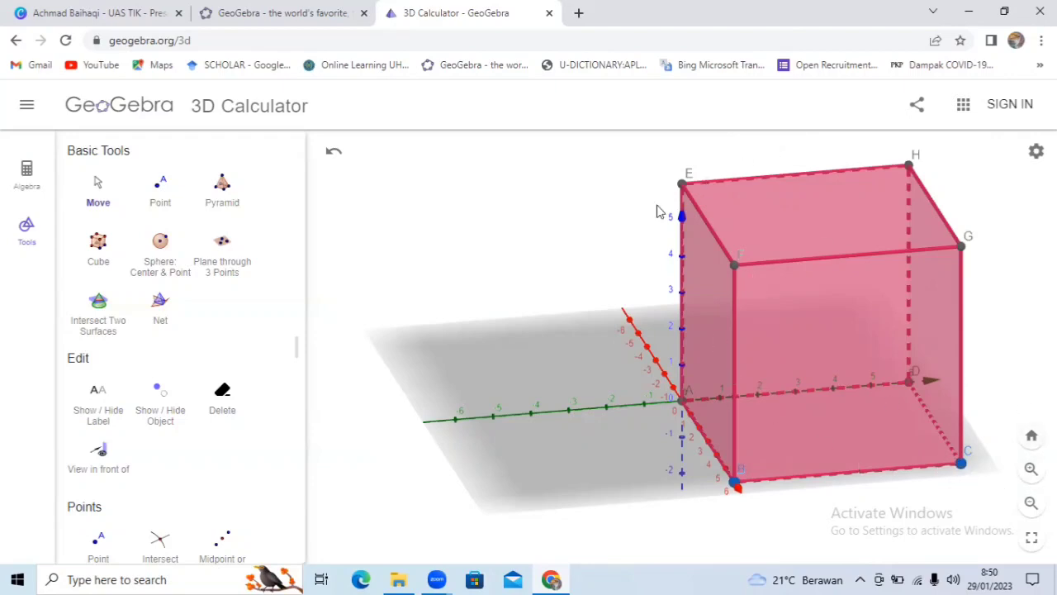
Step: Draw a segment along the cube's vertical edge from vertex C to vertex G
scroll(160, 247, "down", 4)
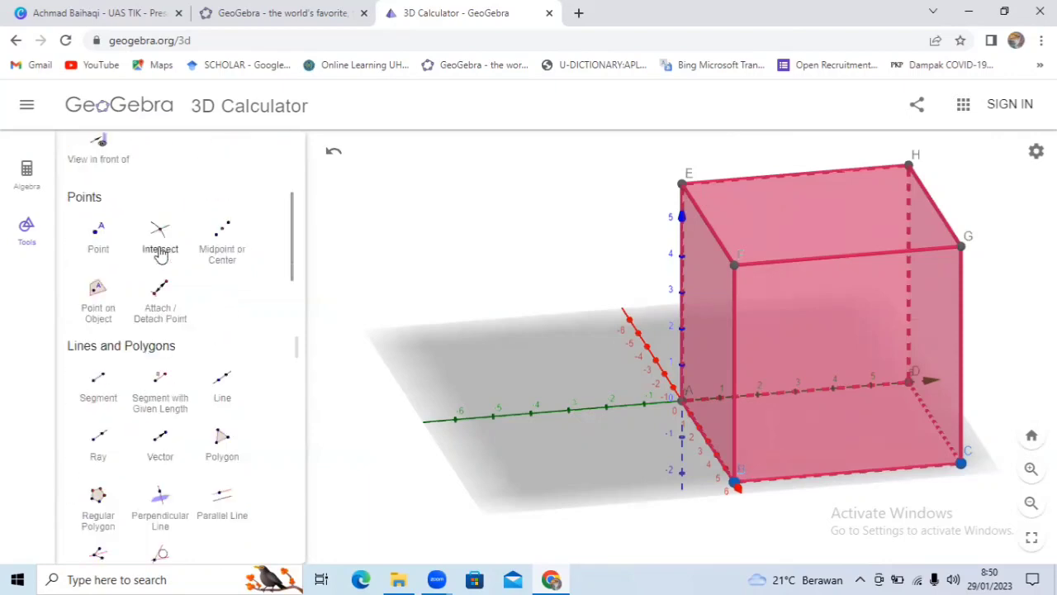
scroll(160, 255, "down", 3)
scroll(118, 272, "down", 1)
scroll(125, 277, "up", 3)
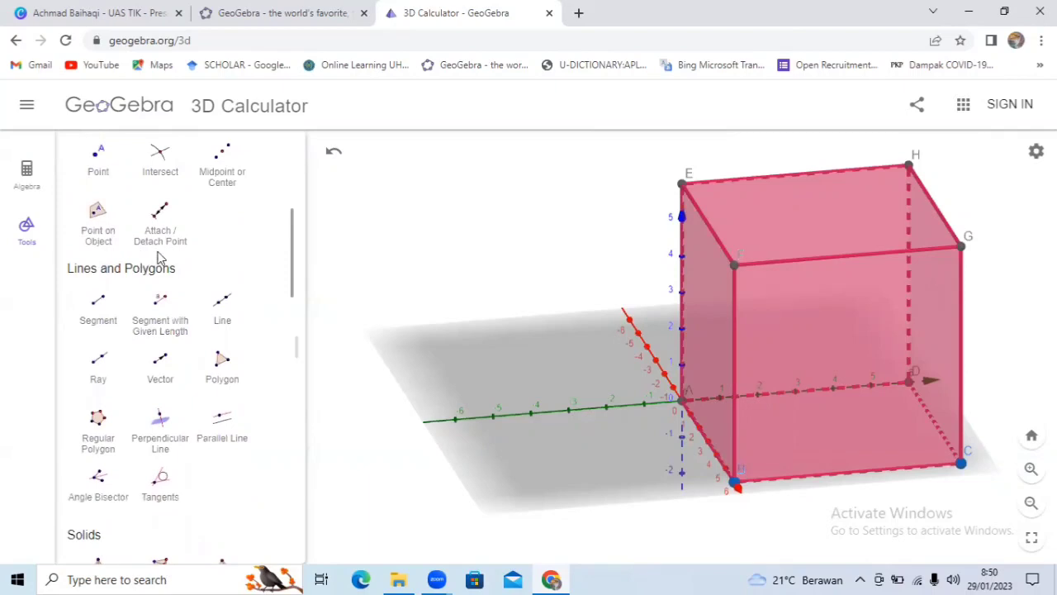
left_click(98, 308)
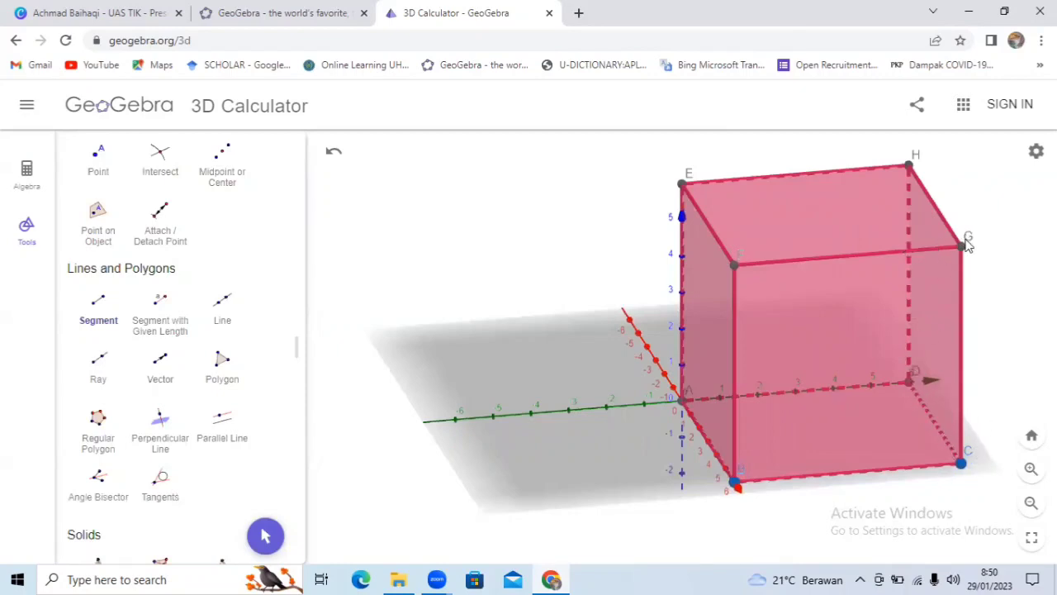
left_click(963, 465)
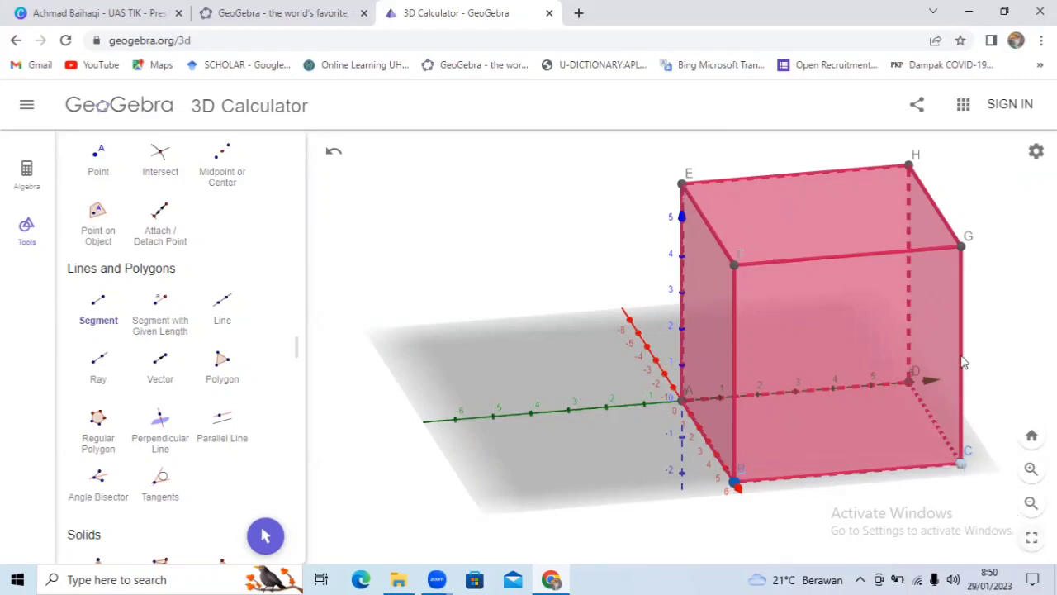
left_click(961, 248)
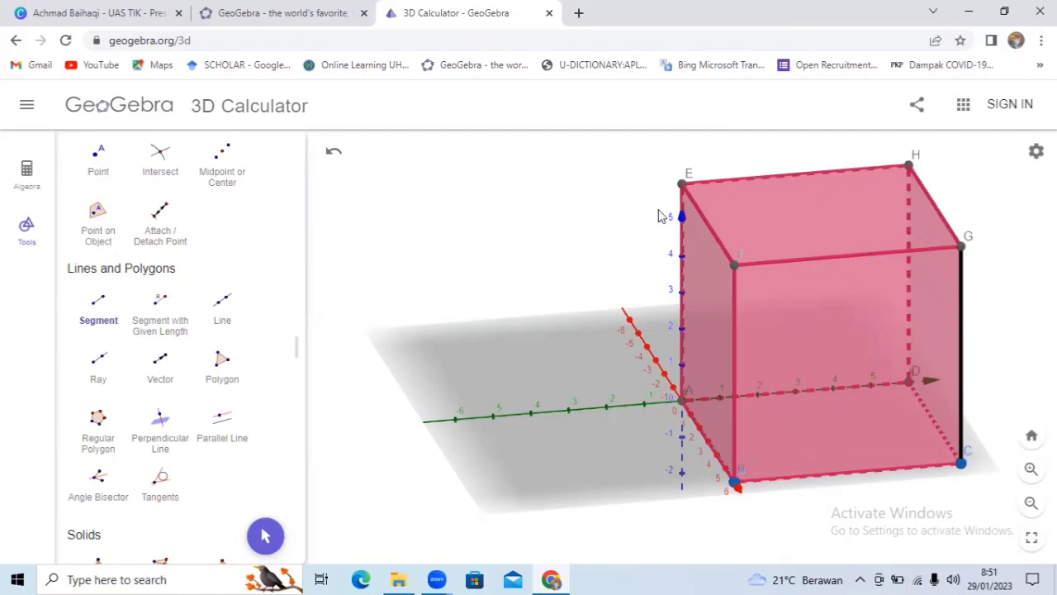
Step: Draw a segment across the cube's top face from vertex G to vertex E
left_click(962, 248)
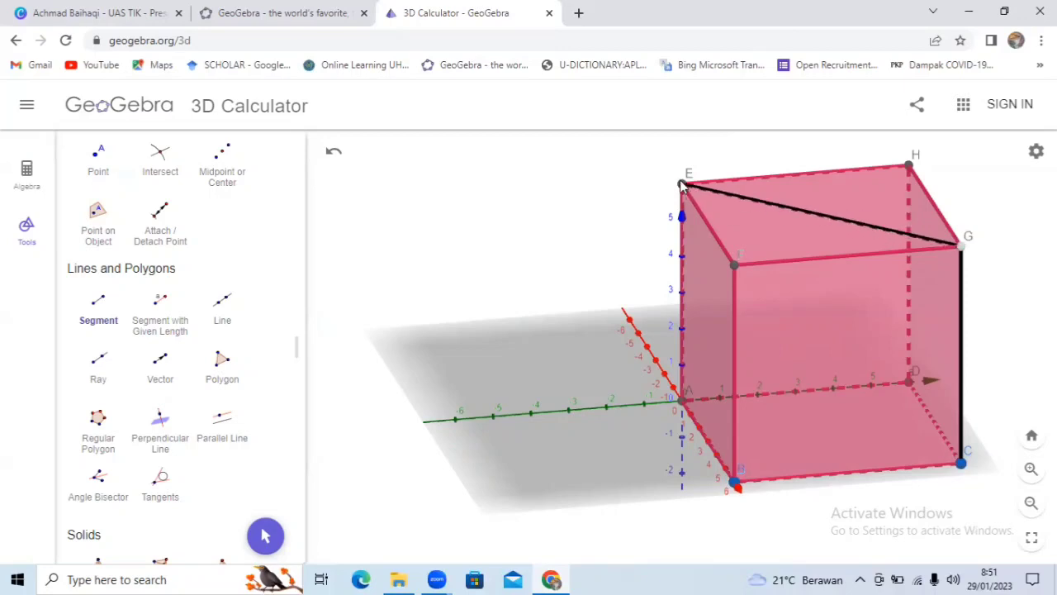
left_click(681, 185)
scroll(102, 203, "up", 5)
left_click(99, 189)
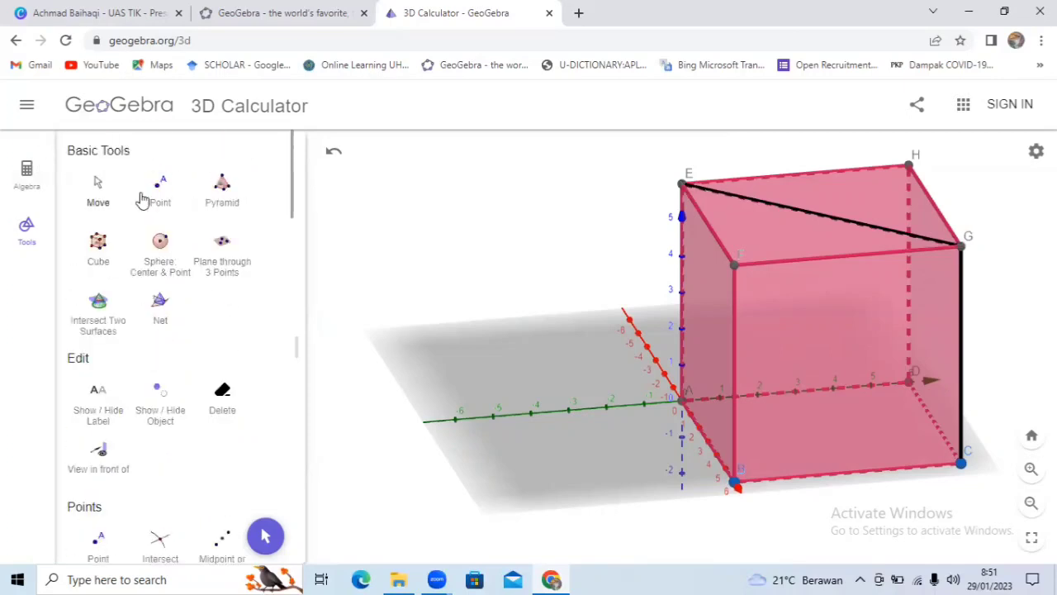
left_click_drag(562, 266, 585, 292)
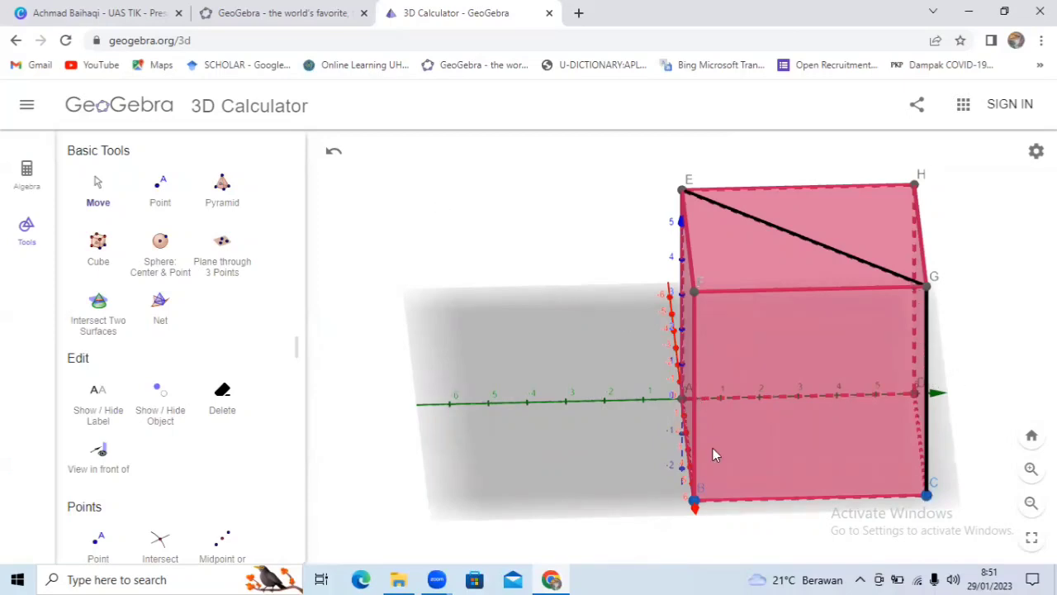
left_click_drag(712, 447, 751, 455)
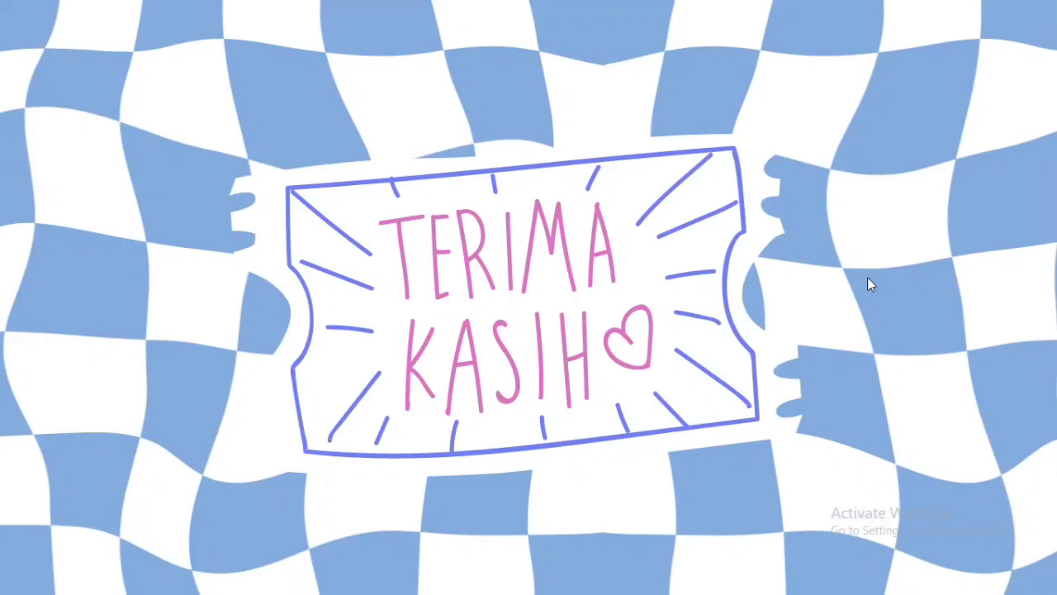
Step: Exit the full-screen slide presentation at the closing Terima Kasih slide
key("Escape")
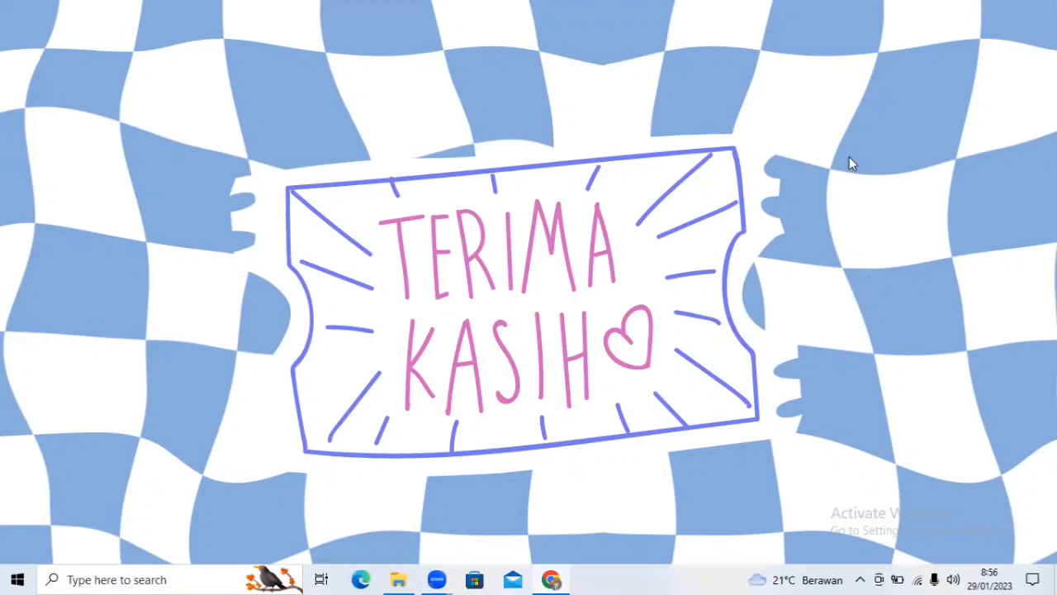